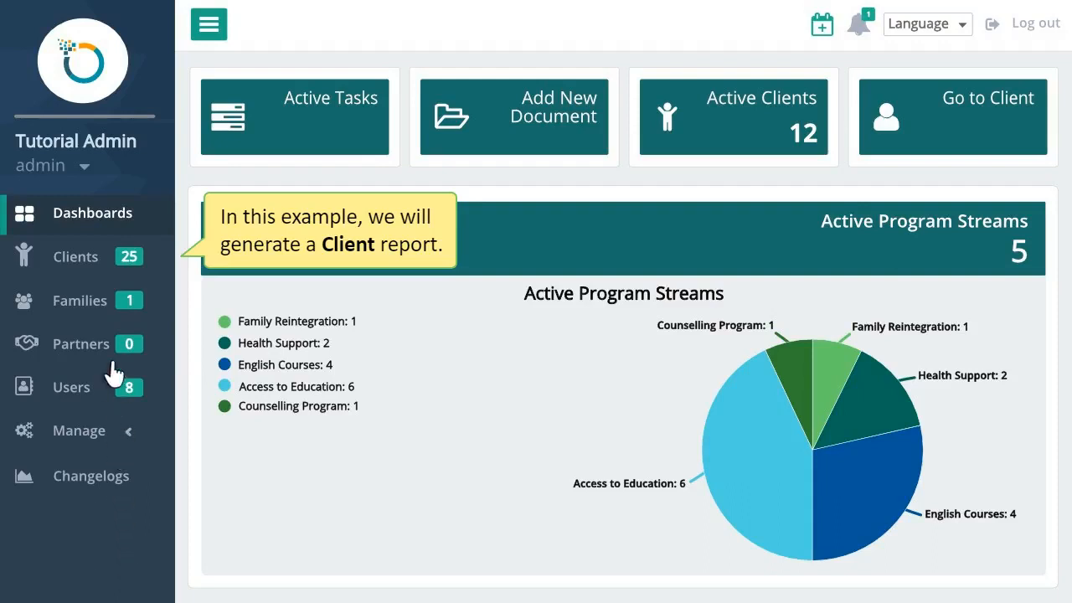
- Open the Report Builder for clients and define the first filter rule as Gender is Male
click(102, 258)
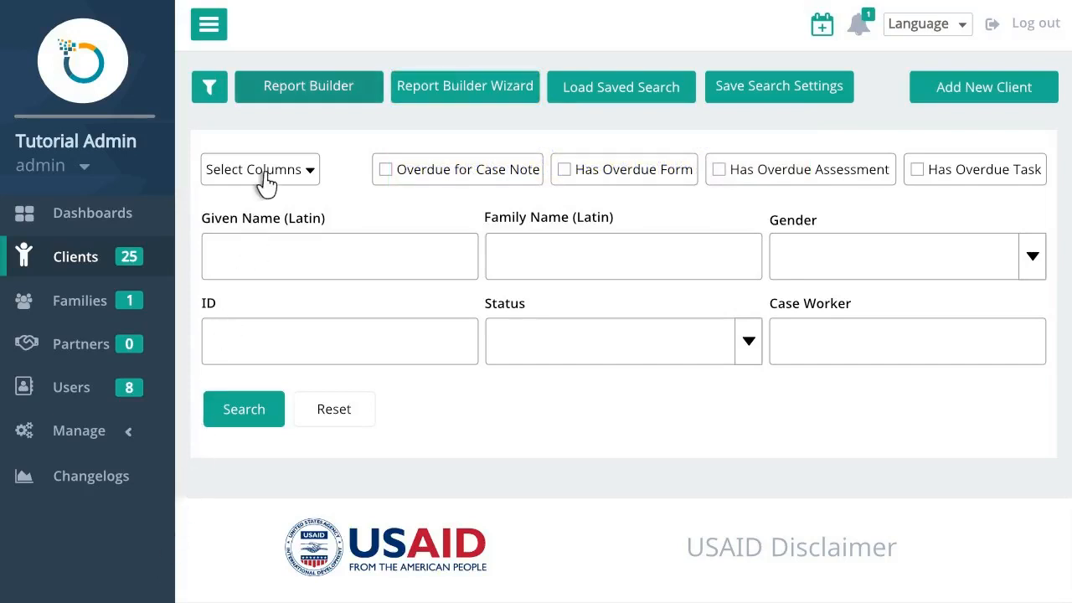
click(287, 101)
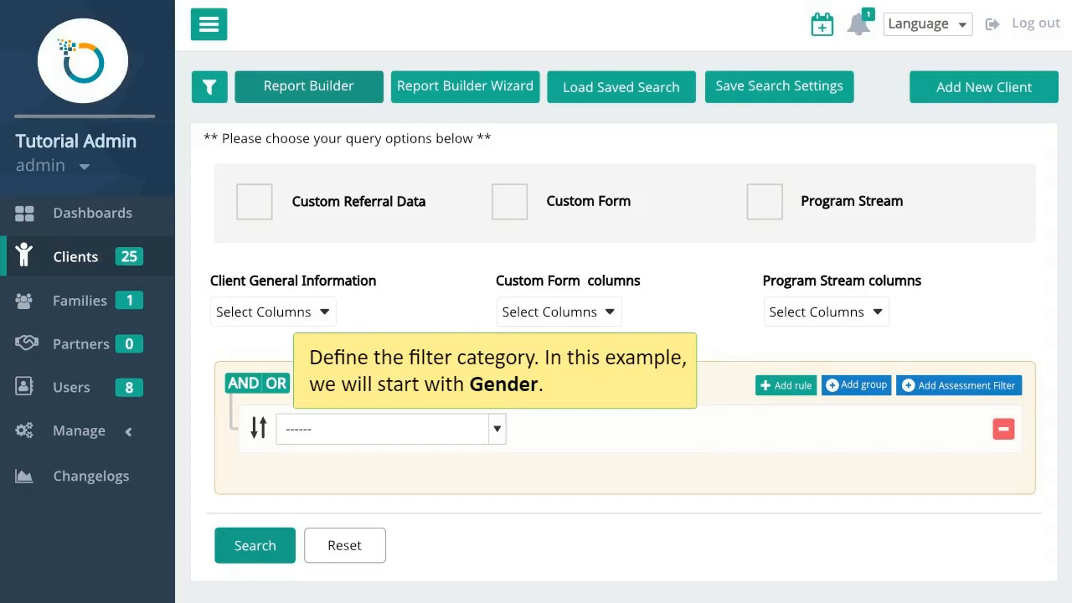
click(377, 436)
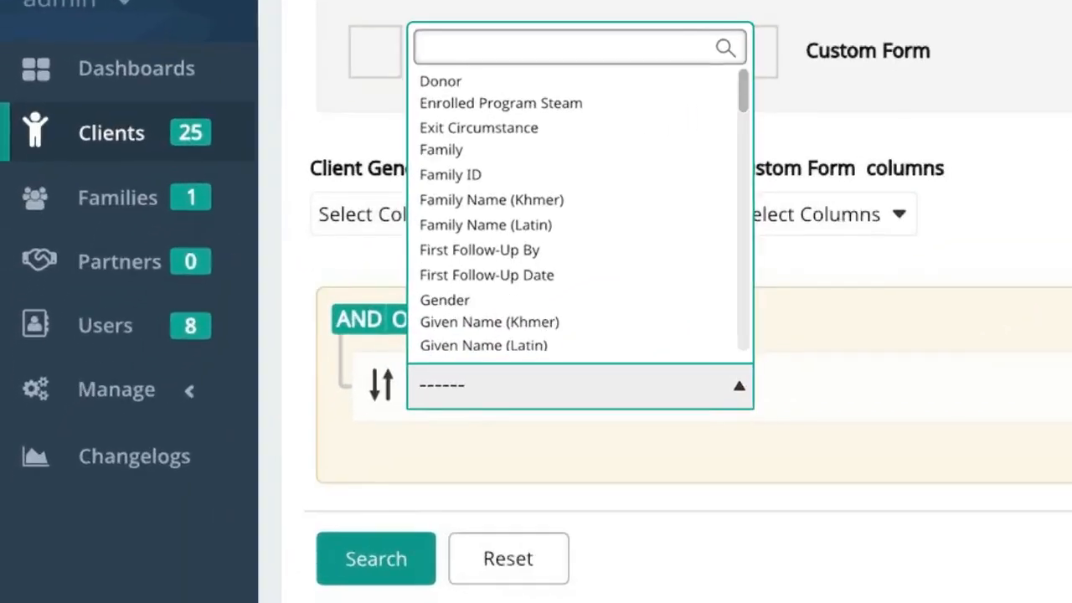
click(445, 306)
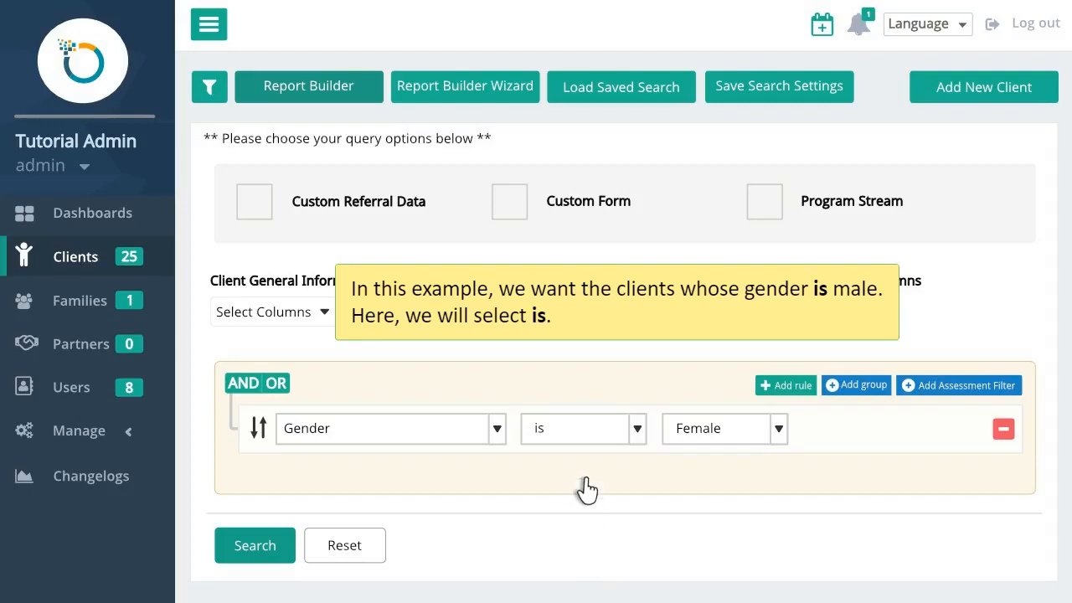
click(578, 428)
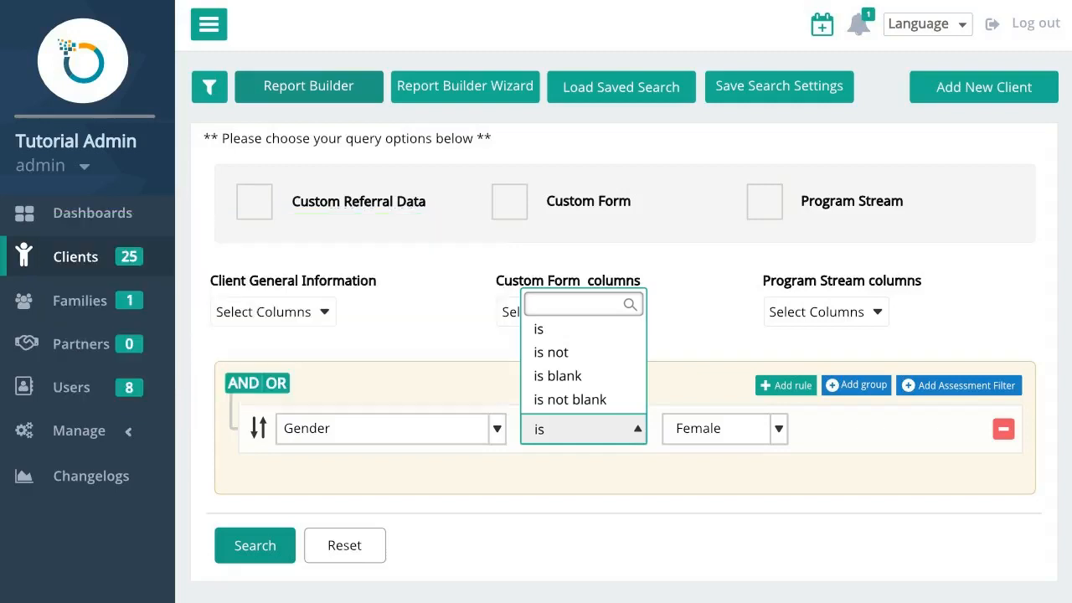
click(540, 332)
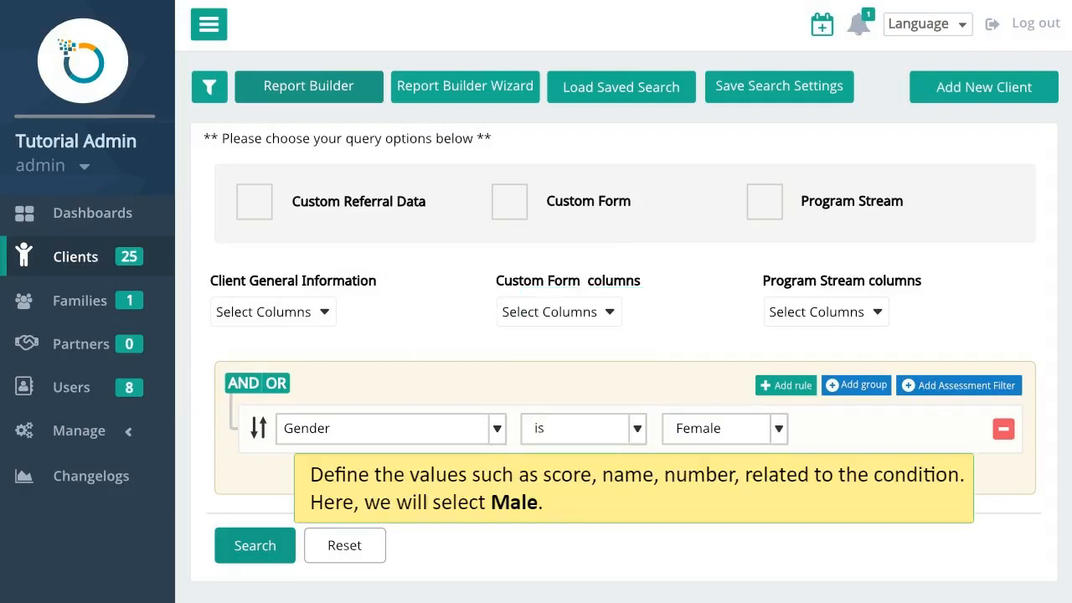
click(743, 435)
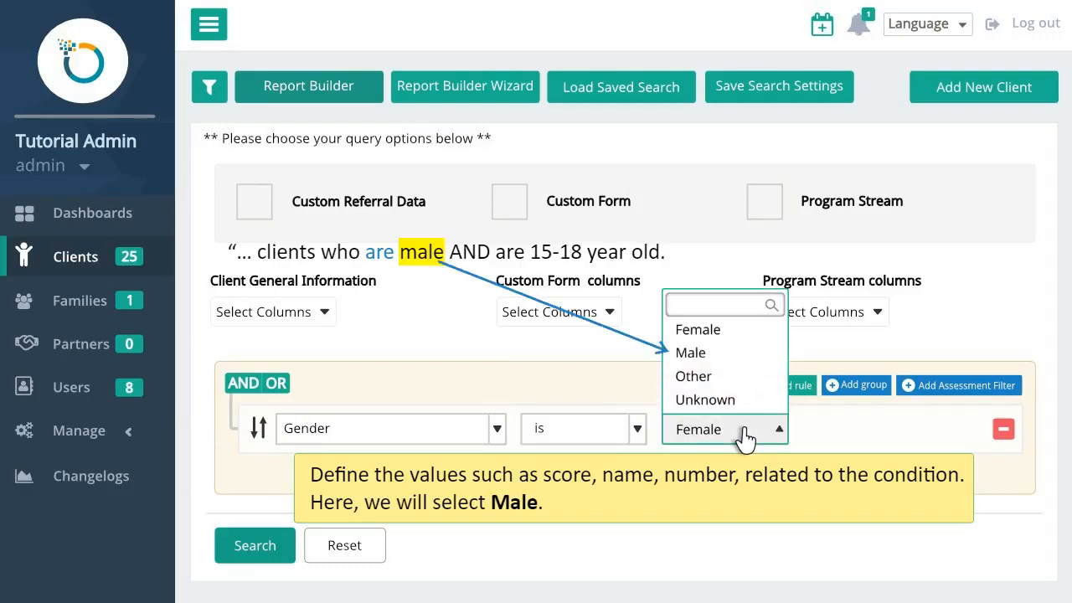
click(708, 353)
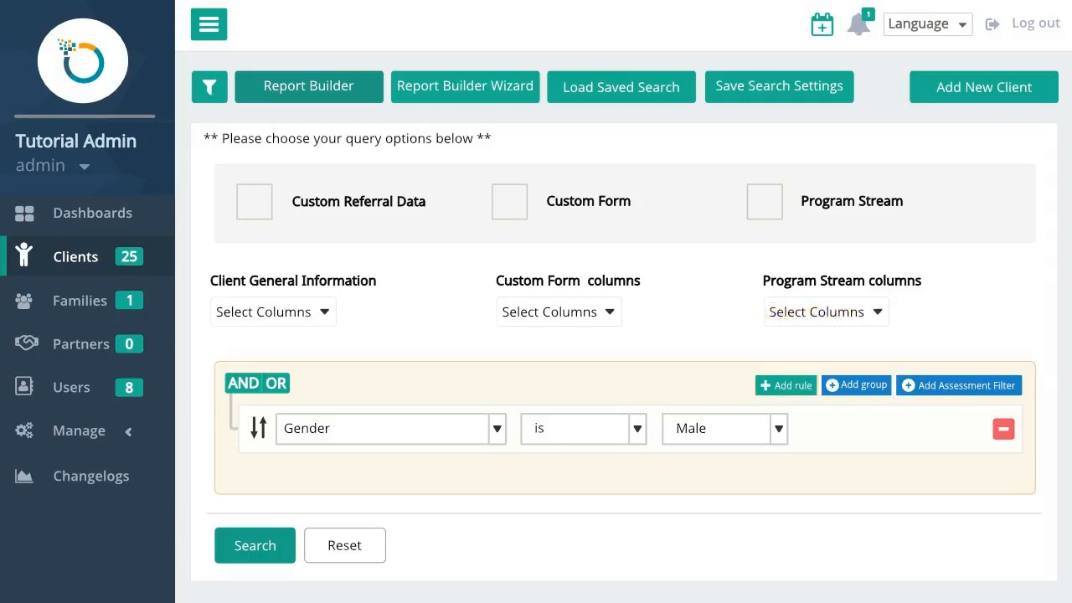
- Add a second filter rule limiting Age to between 15 and 18
click(784, 386)
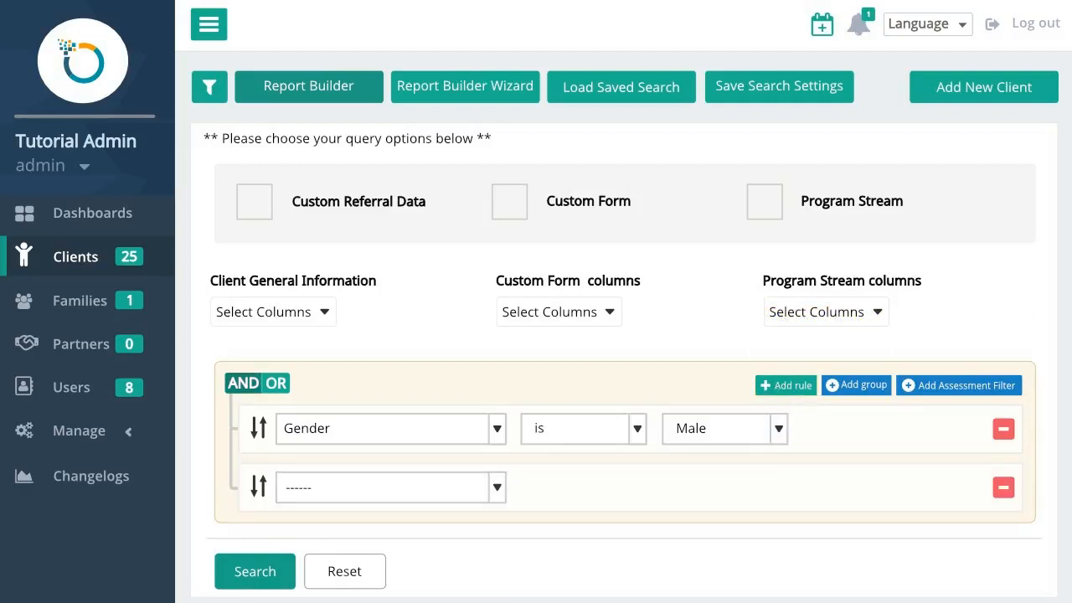
click(390, 487)
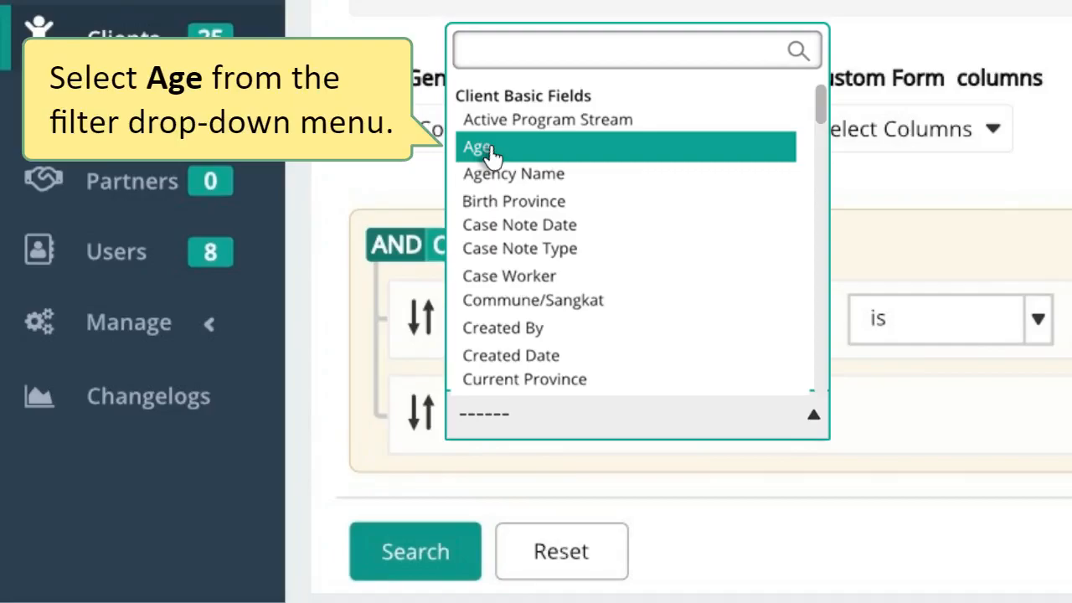
click(491, 156)
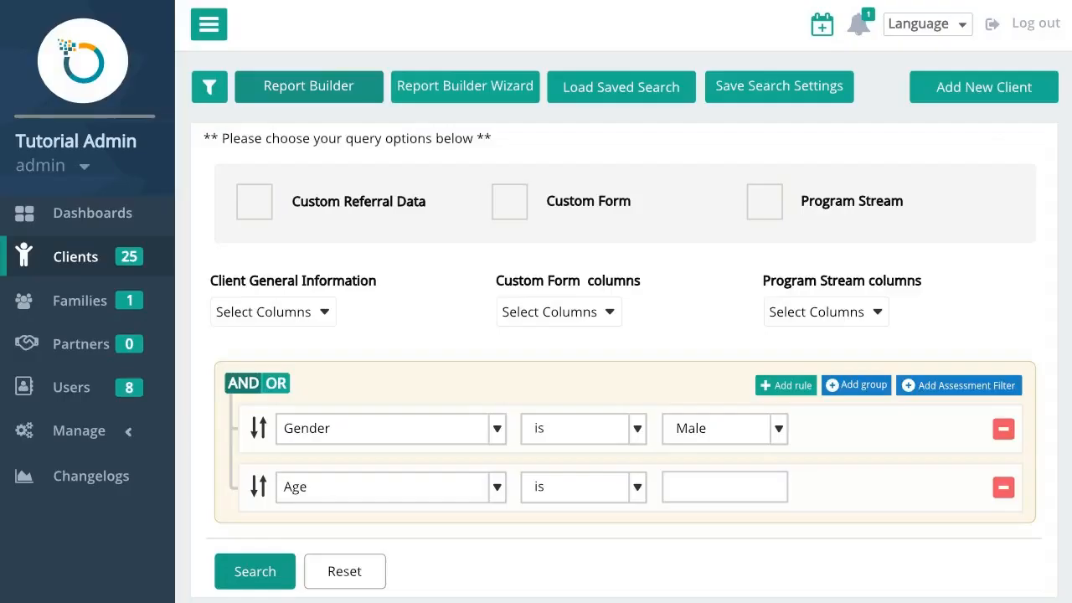
click(582, 493)
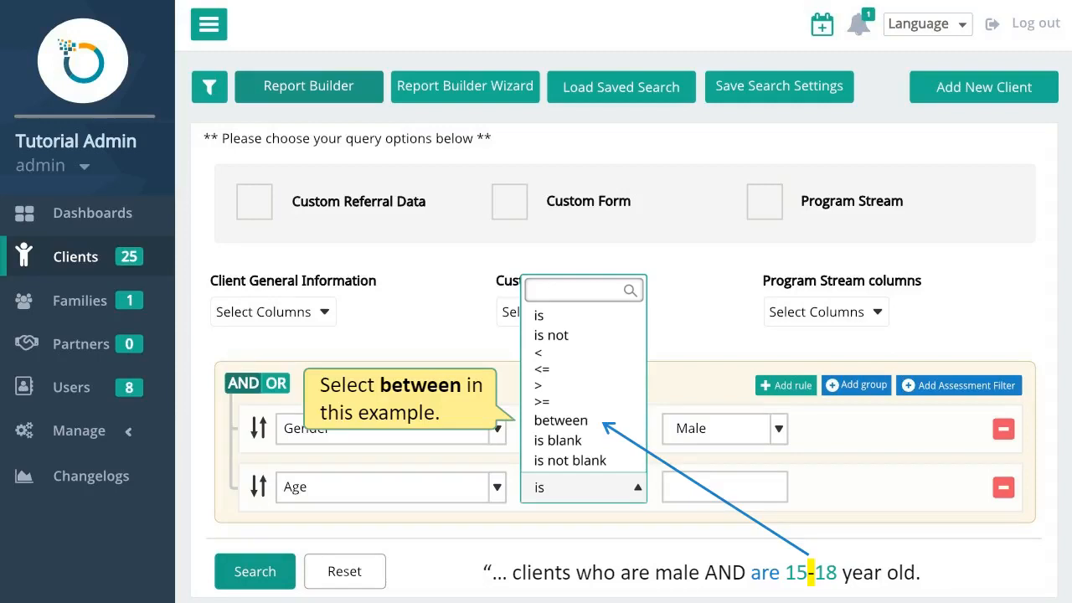
click(578, 428)
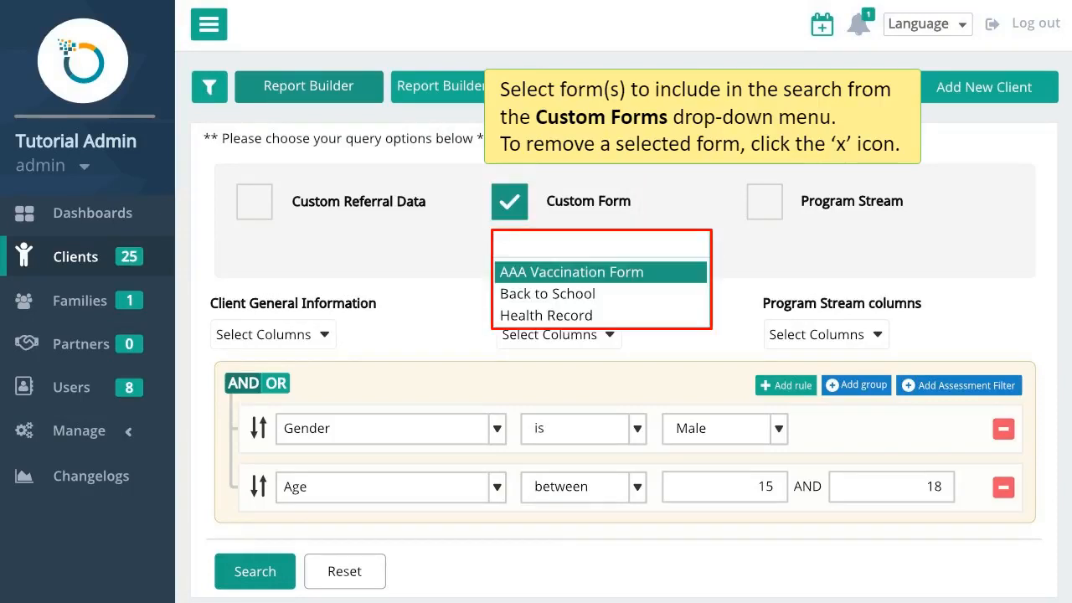
- Include the Access to Education program stream's Enrollment data, with the Enrollment Date and "What Education Support is the client receiving from VOICE?" columns
key(Return)
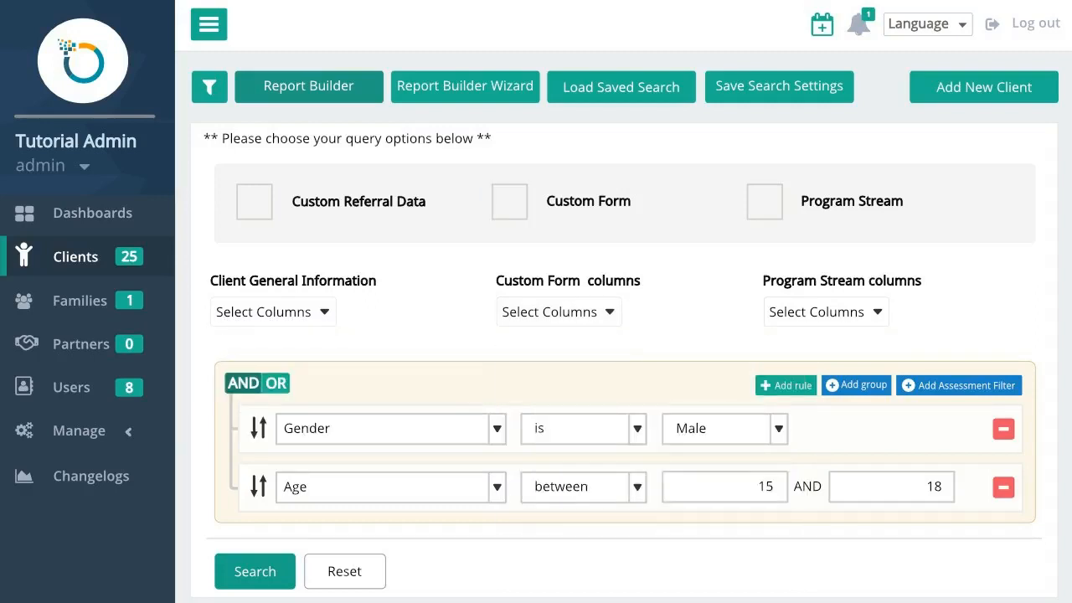
click(764, 205)
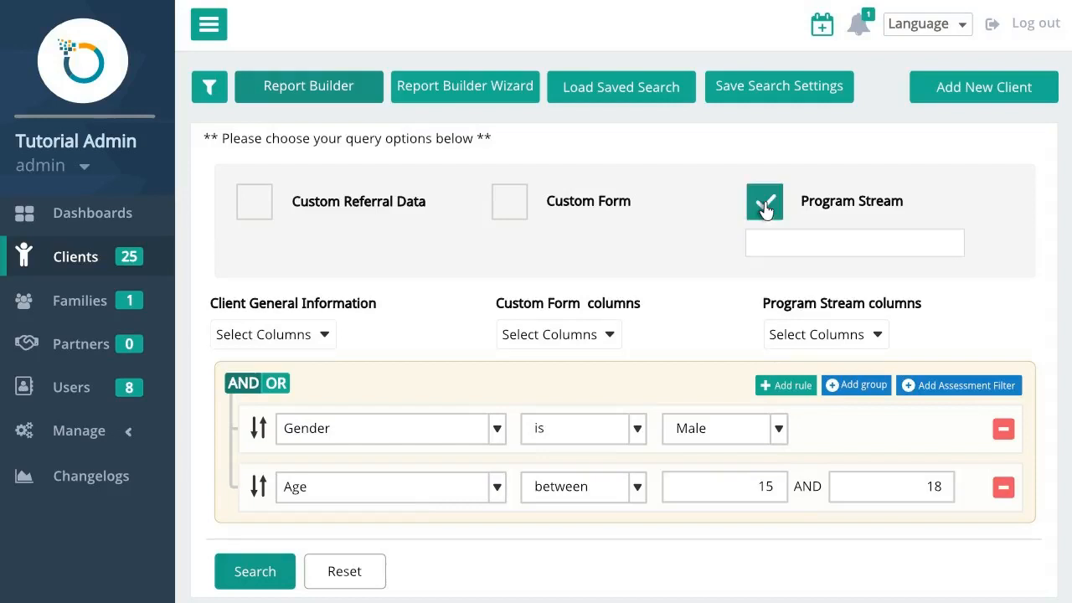
click(819, 254)
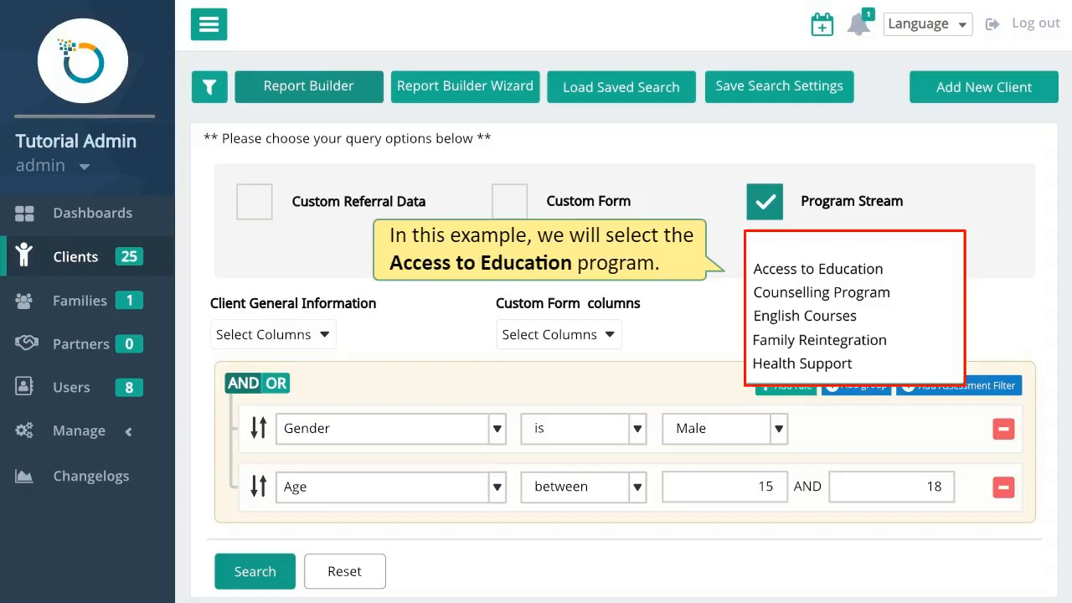
click(798, 270)
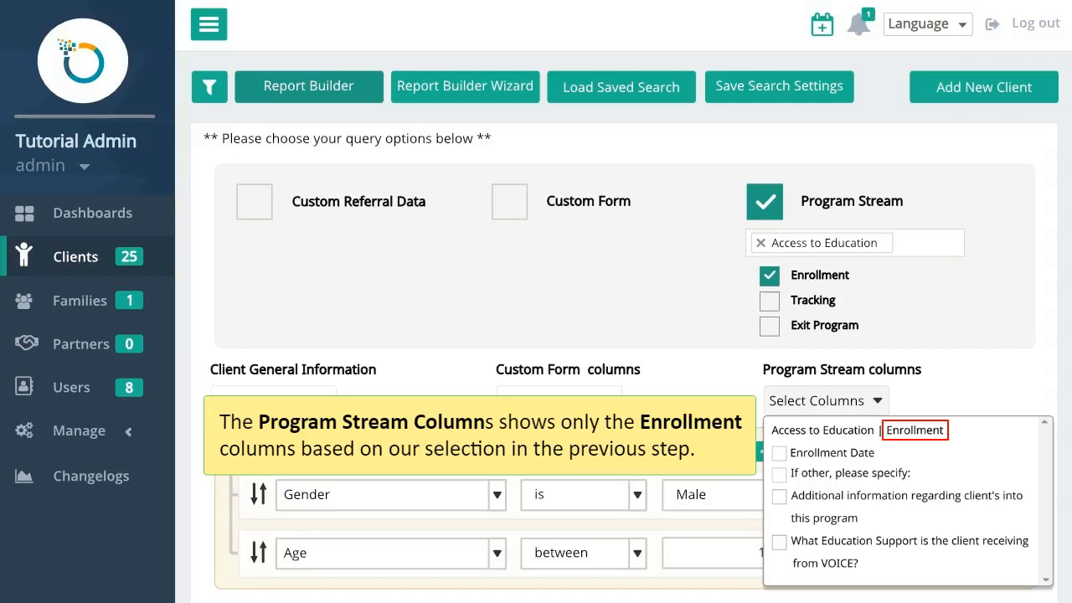
click(779, 459)
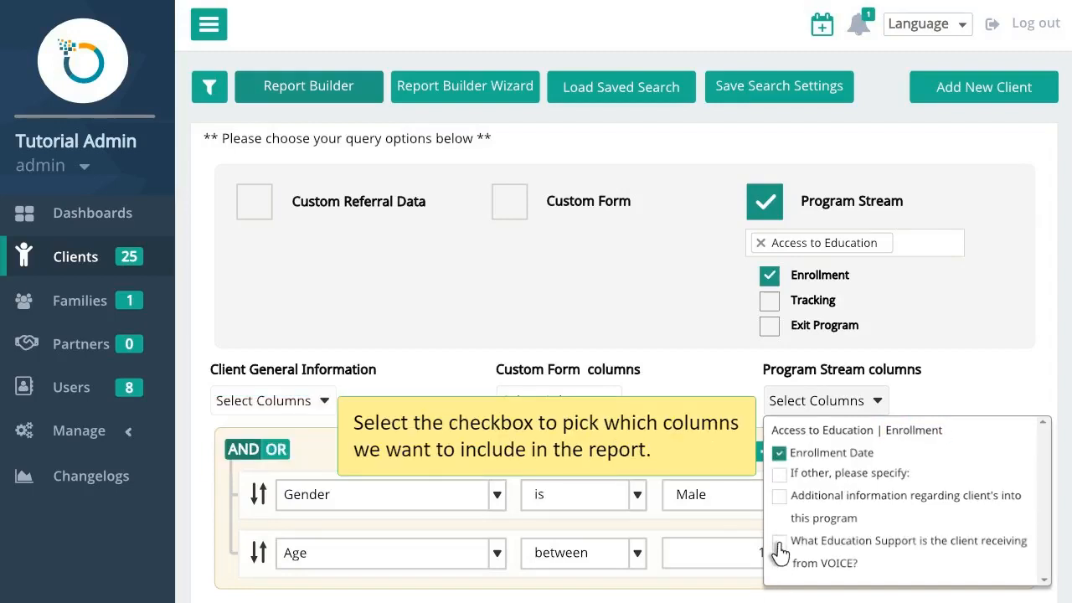
click(779, 543)
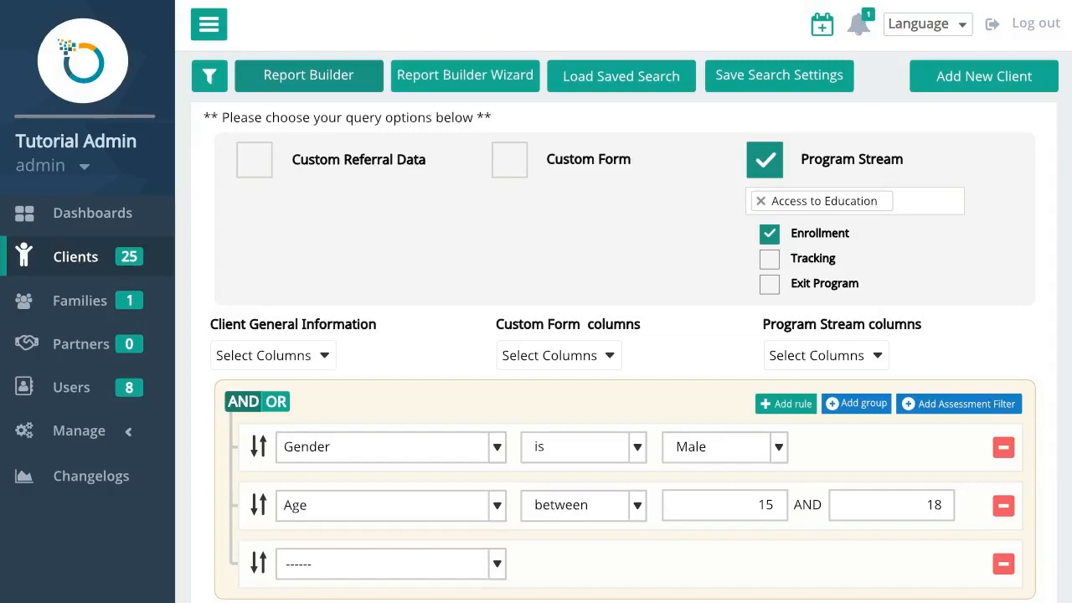
- Set the third filter rule to "What Education Support is the client receiving from VOICE?" is University Scholarship
click(405, 565)
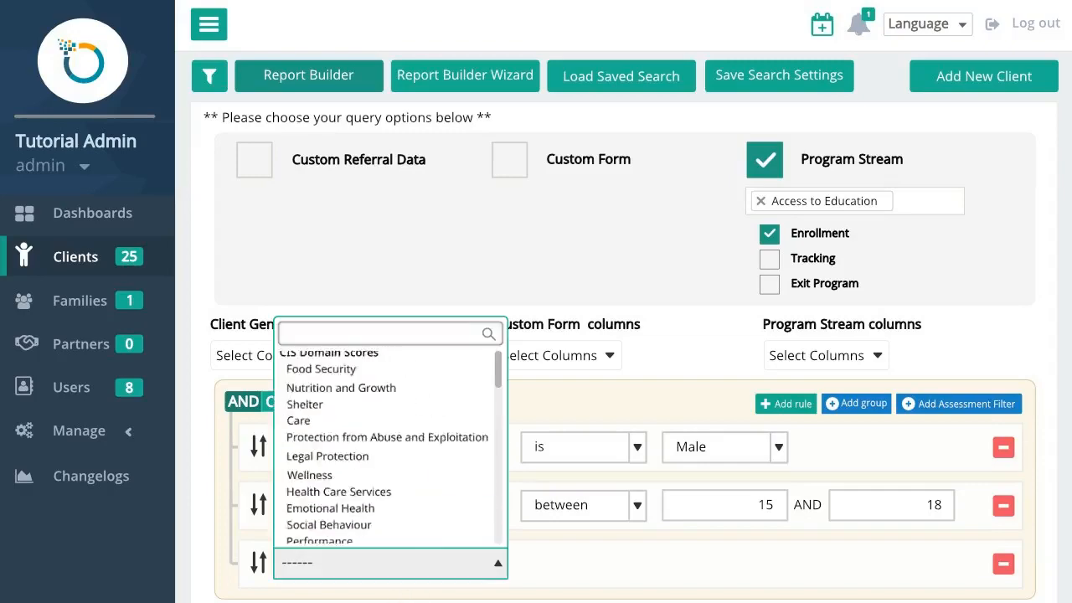
scroll(385, 436, down, 3)
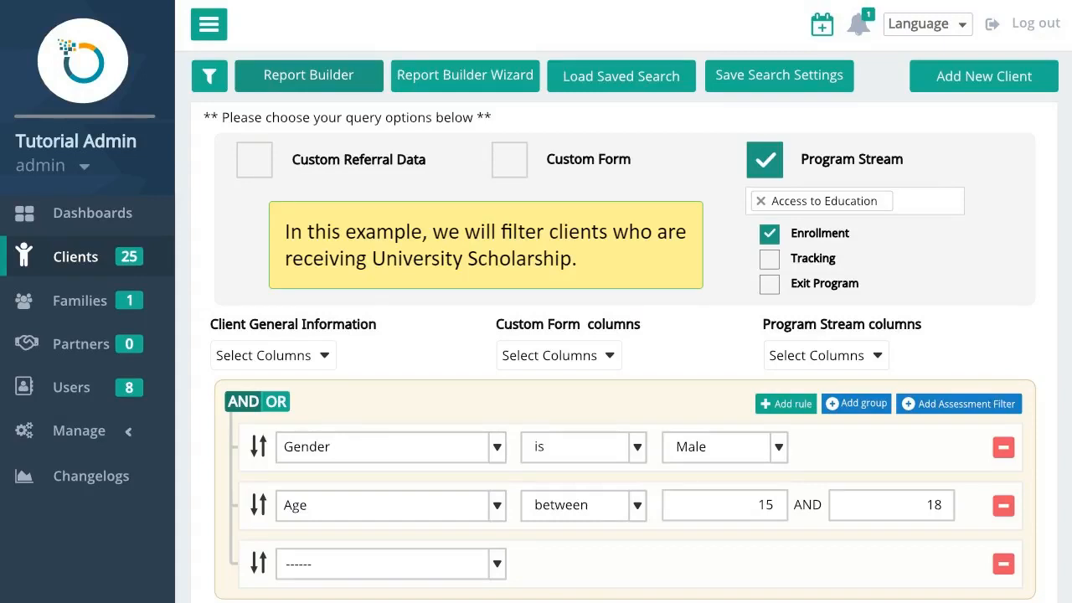
click(381, 576)
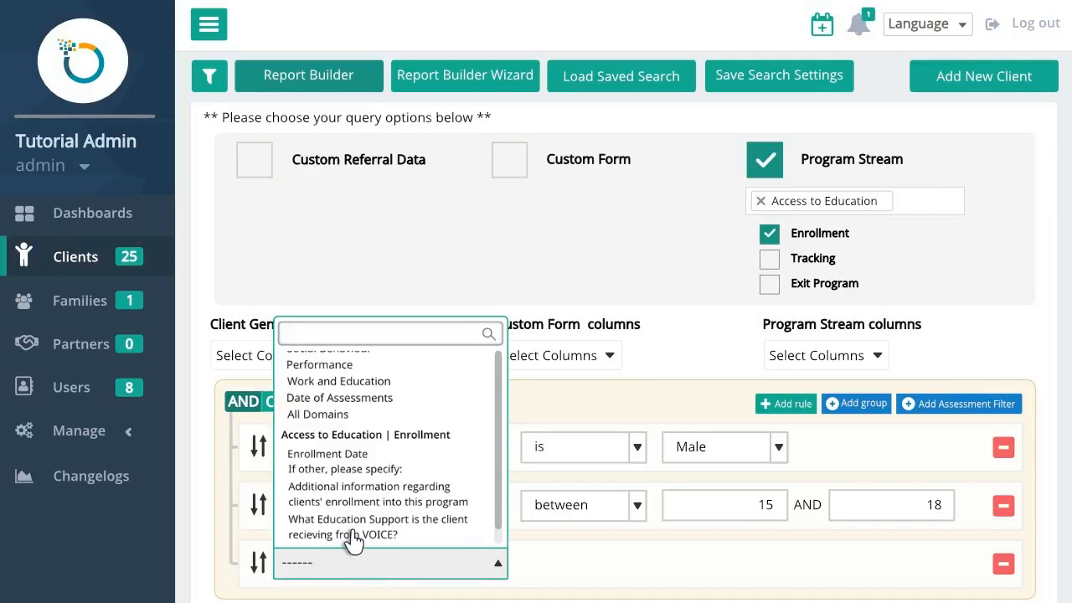
click(353, 536)
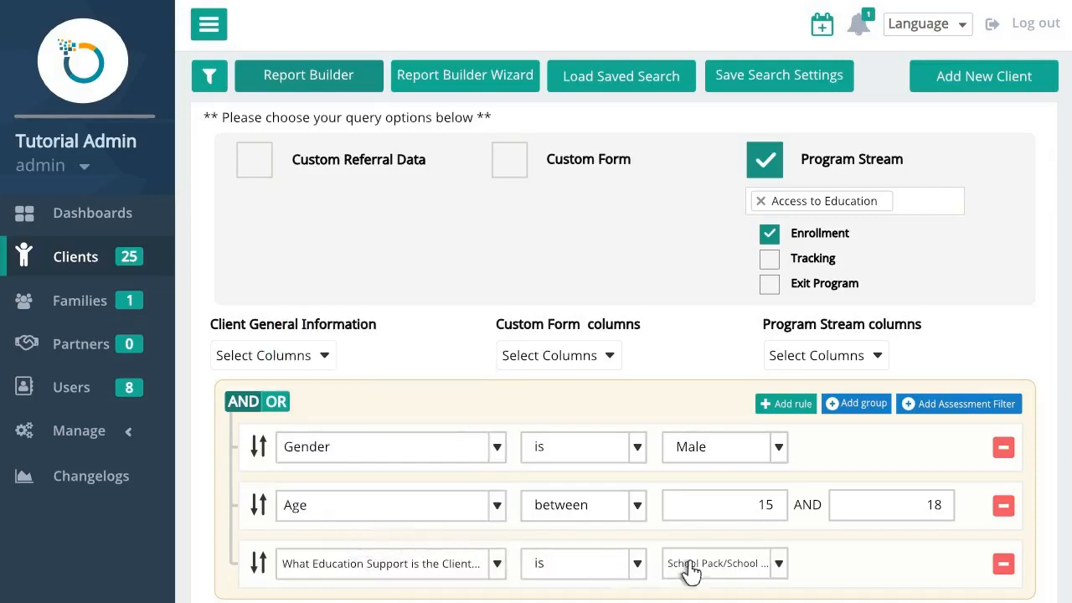
click(722, 571)
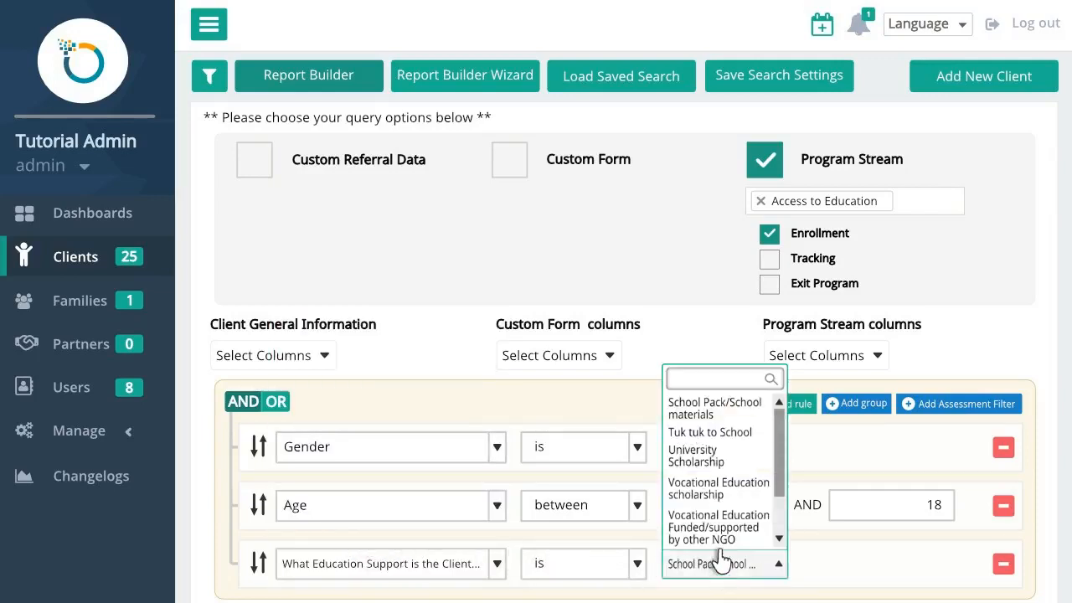
click(697, 456)
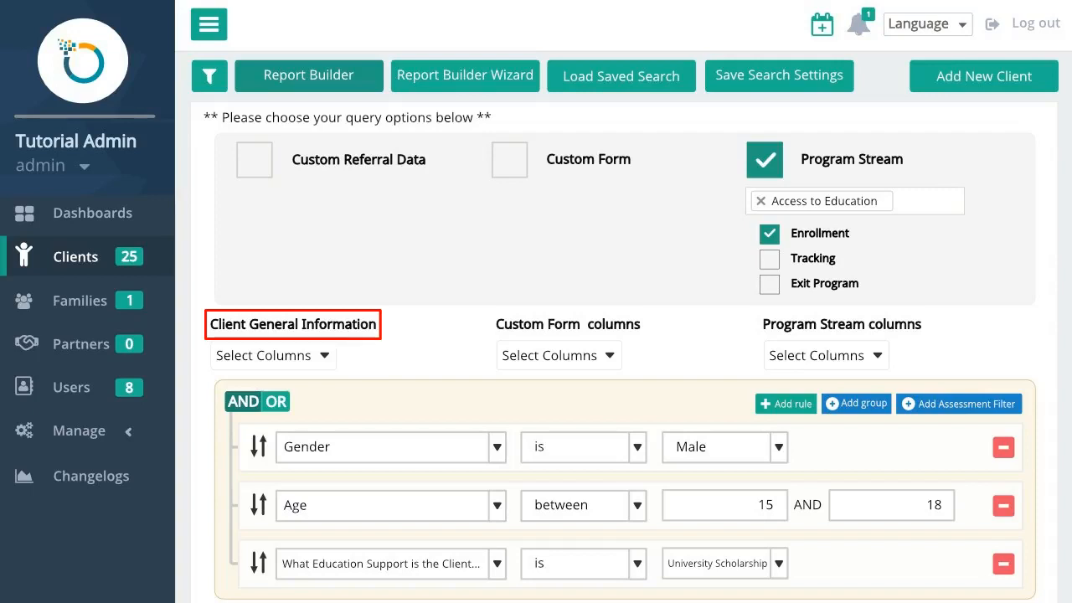
- Deselect all of the Client General Information columns using the Show All option
click(273, 355)
scroll(335, 460, down, 5)
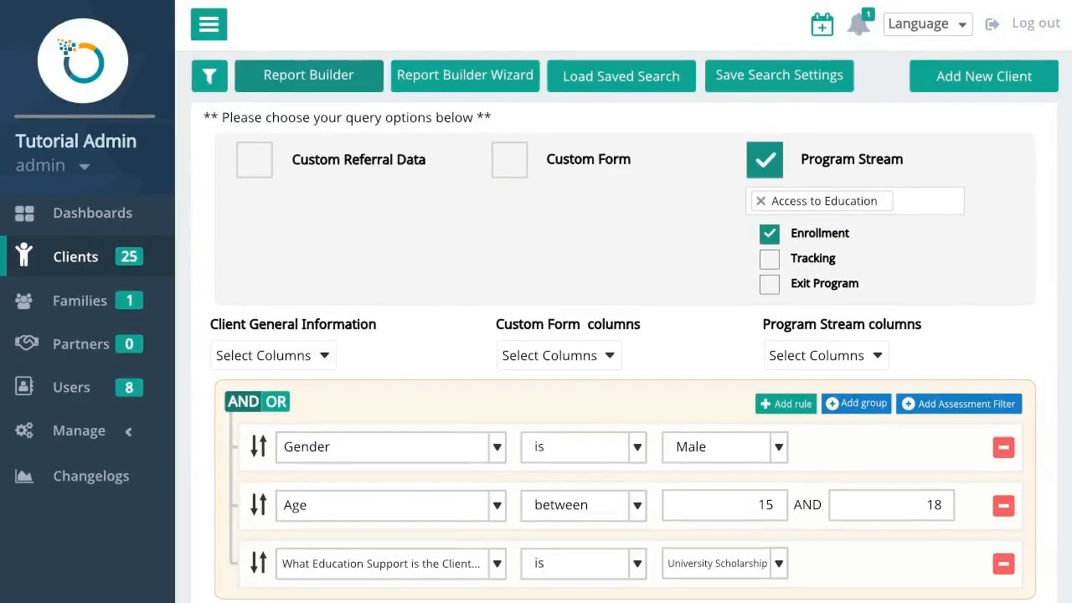
click(276, 356)
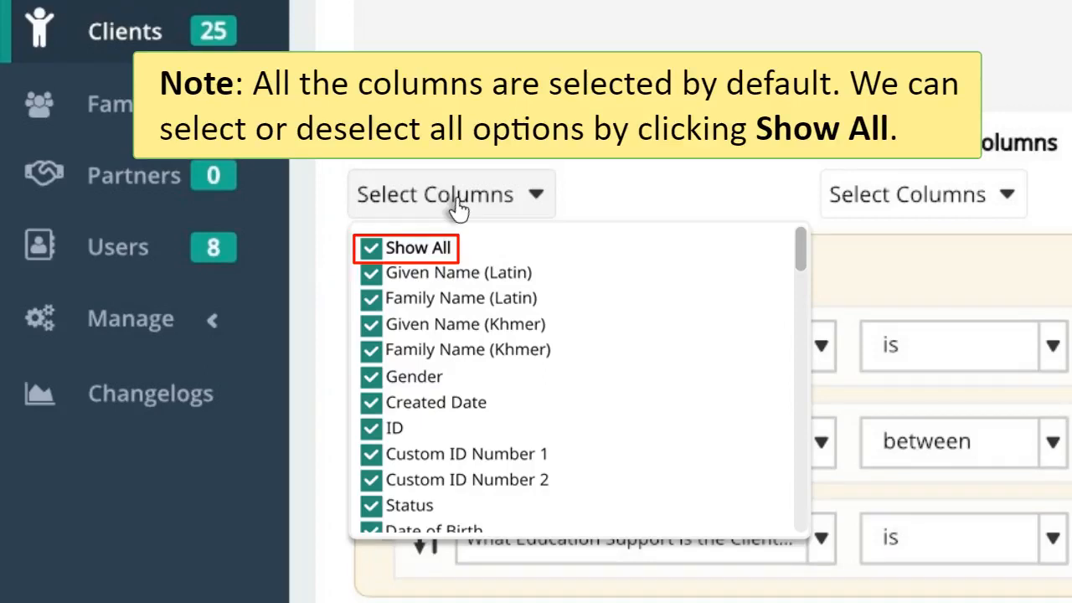
click(371, 252)
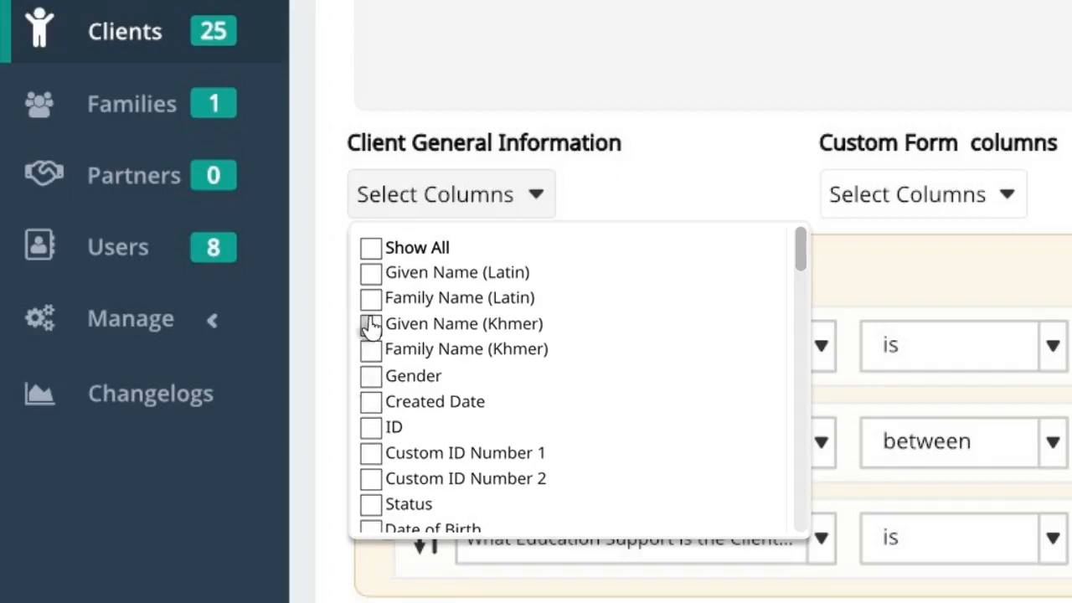
- Include only the Given Name (Latin), Family Name (Latin), Gender, Age and Program Streams columns from Client General Information
click(371, 275)
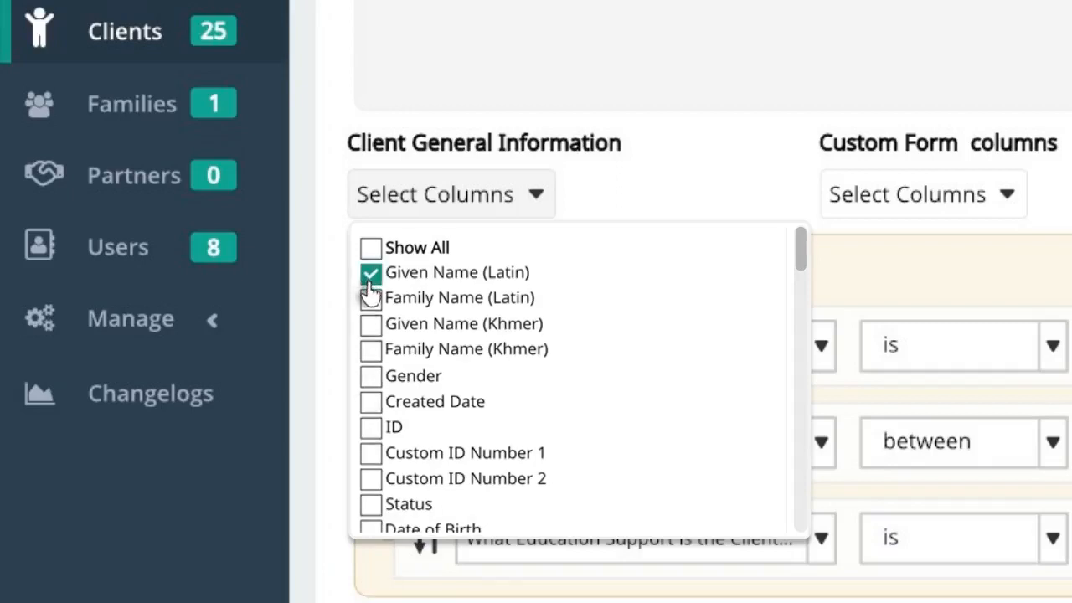
click(371, 299)
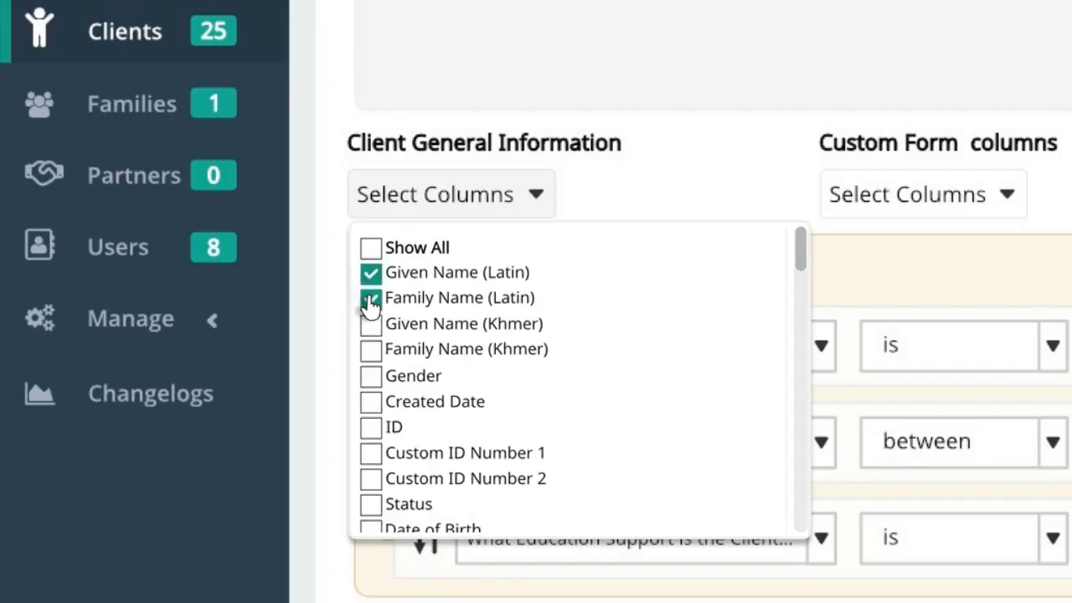
click(370, 376)
scroll(371, 394, down, 3)
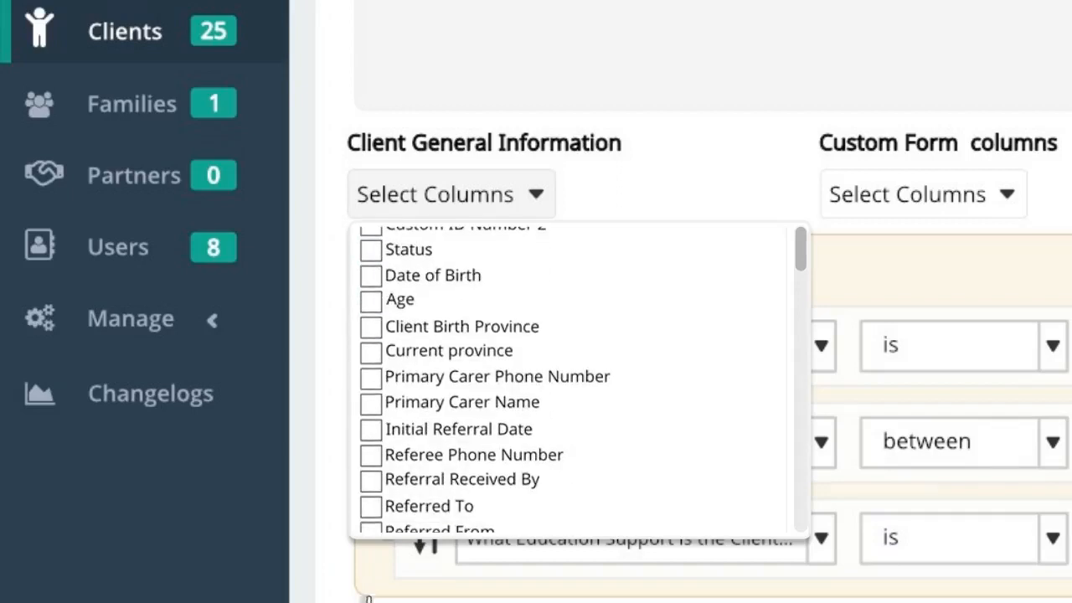
click(371, 300)
scroll(371, 393, down, 5)
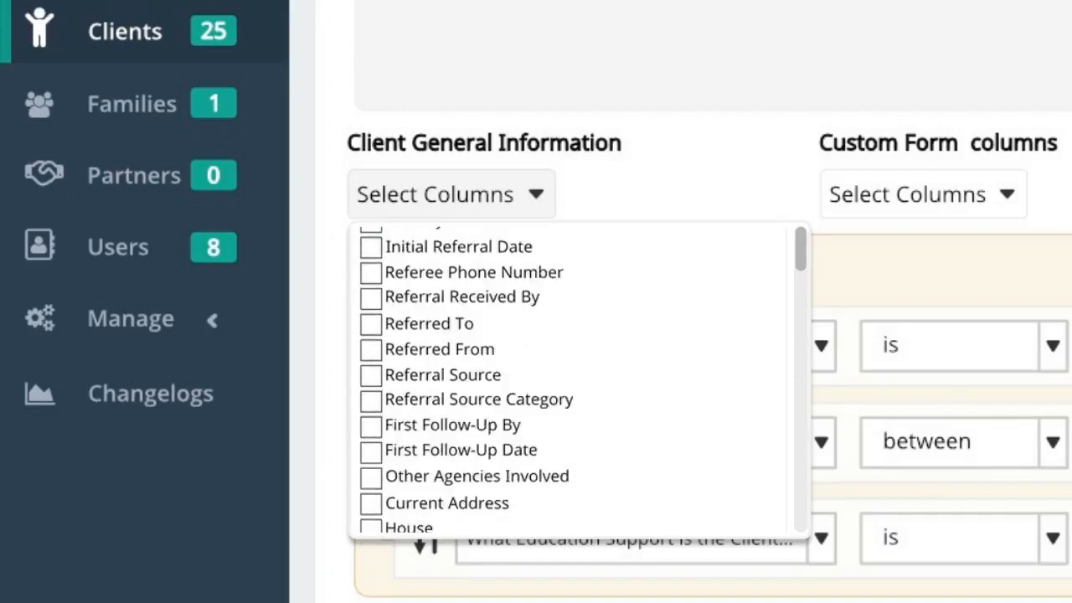
click(371, 483)
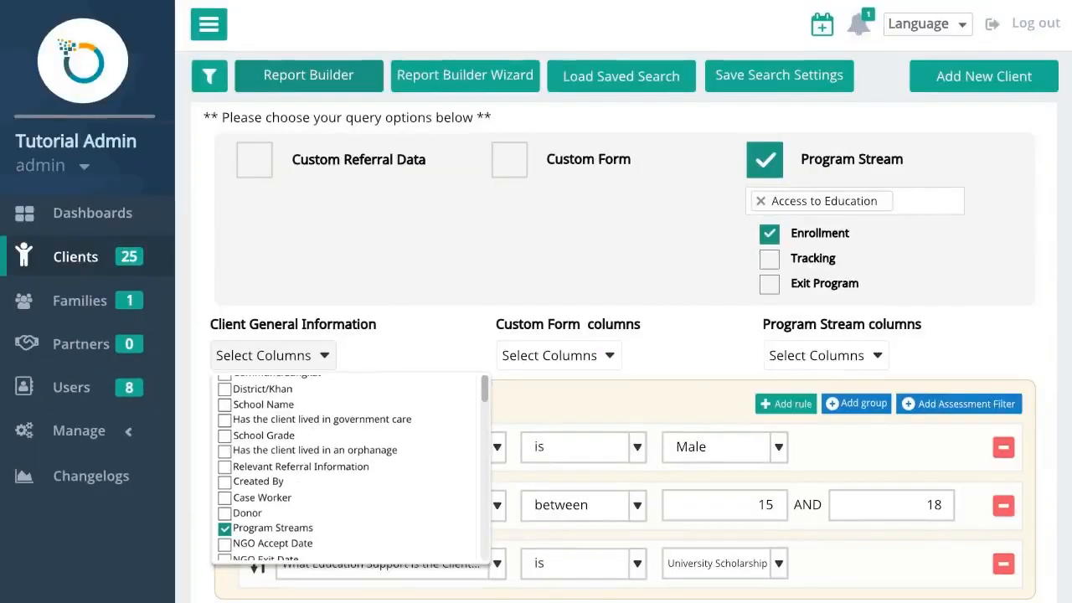
key(Escape)
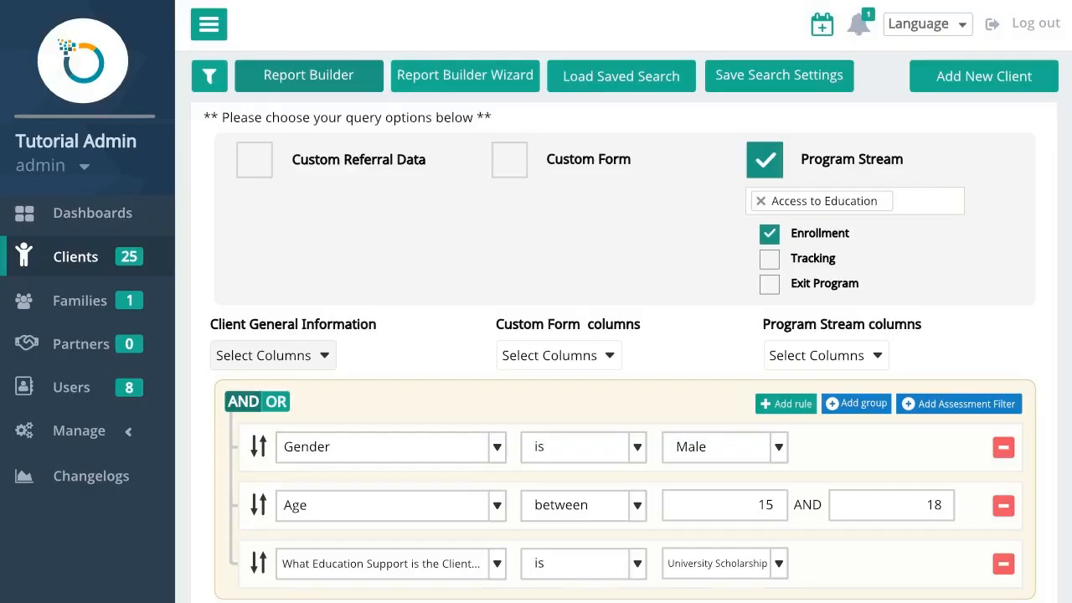
scroll(536, 301, down, 2)
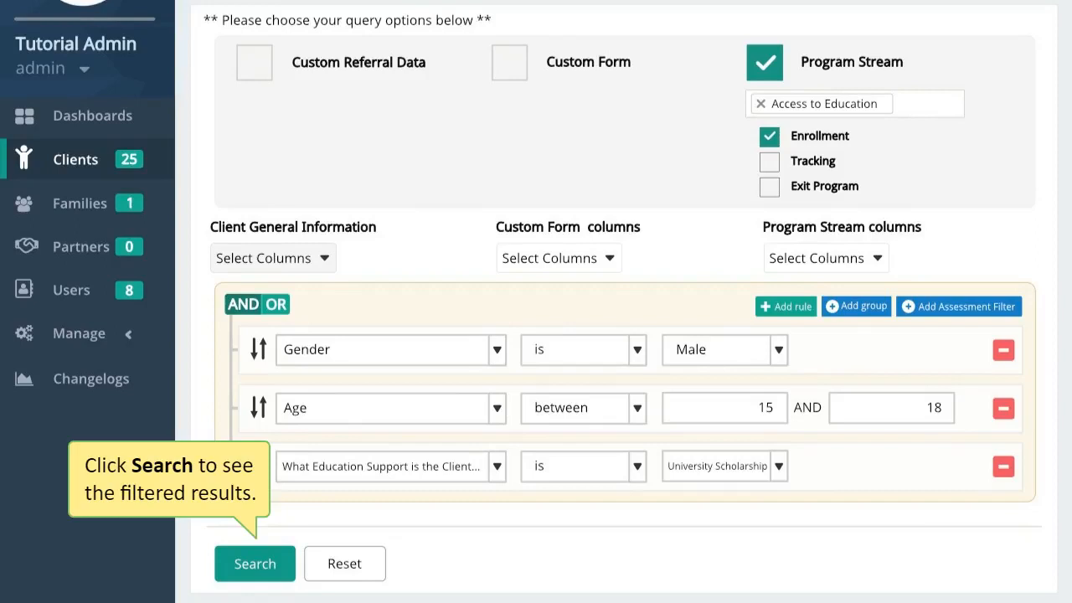
- Run the search with the configured filters and generate the quick graphic charts for the results
click(255, 564)
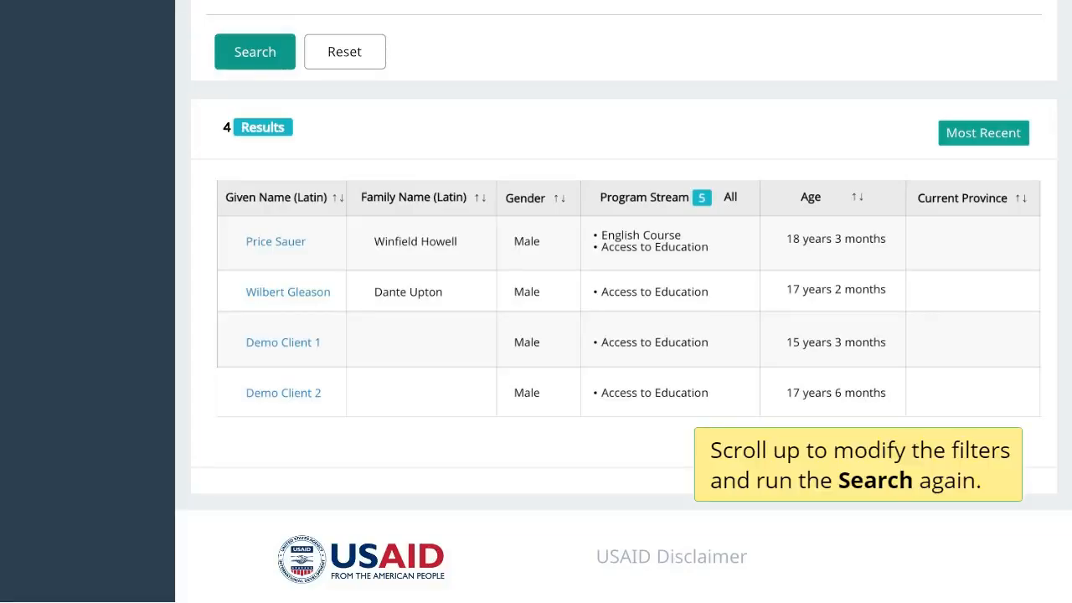
scroll(623, 302, up, 6)
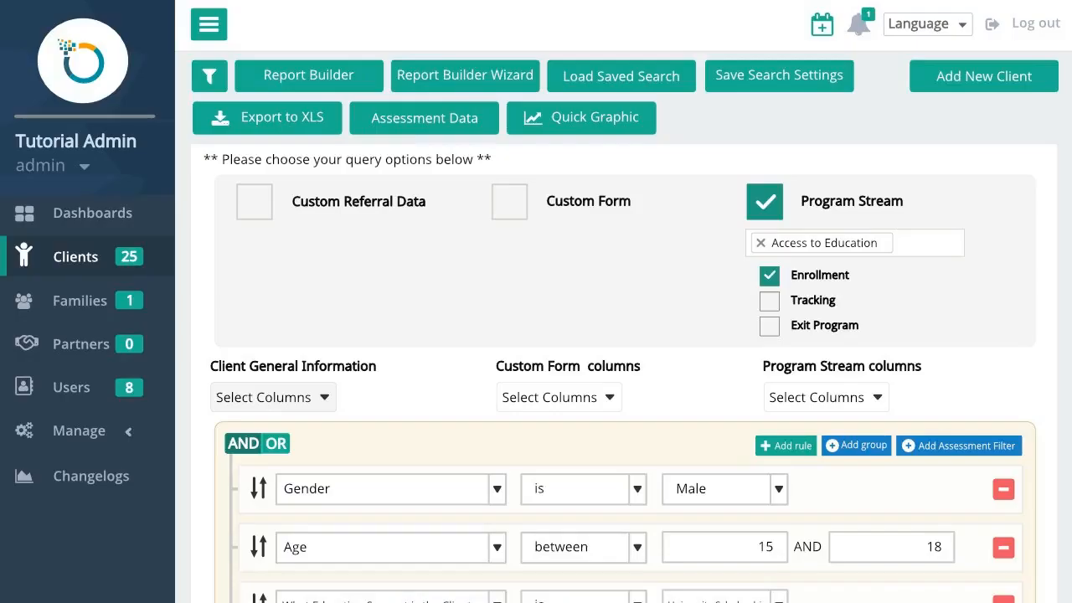
click(577, 125)
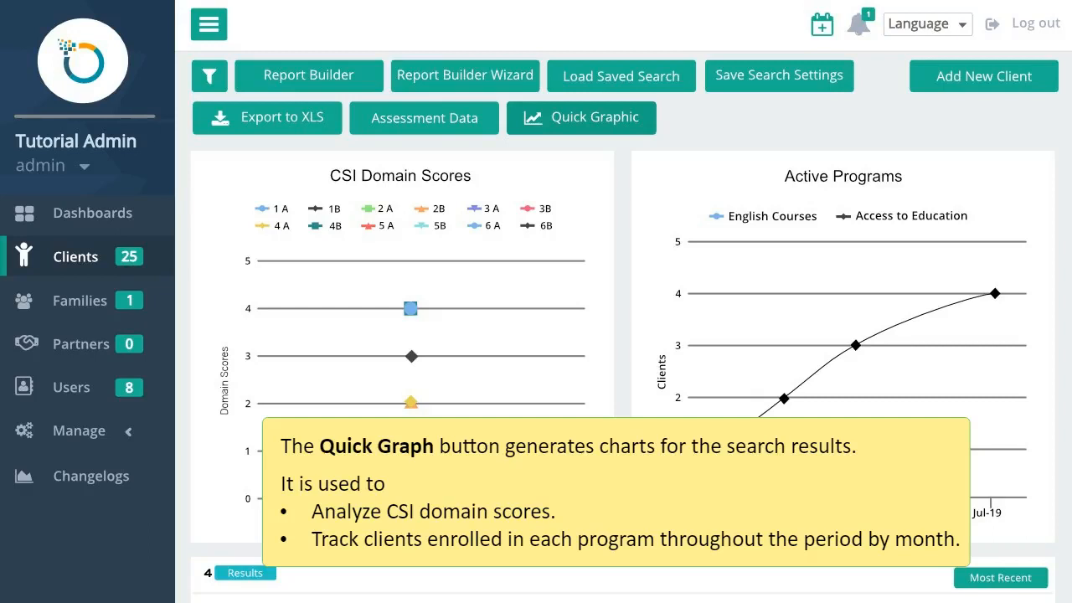
mouse_move(414, 409)
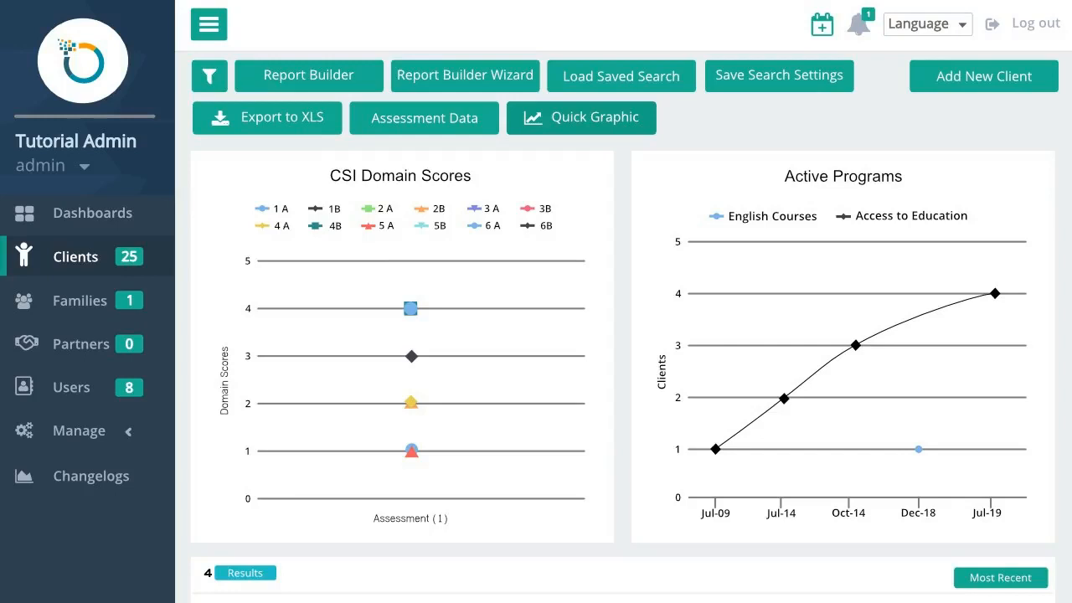
- Hide the Access to Education series in the Active Programs chart and the 6B and 2A series in the CSI Domain Scores chart
click(881, 216)
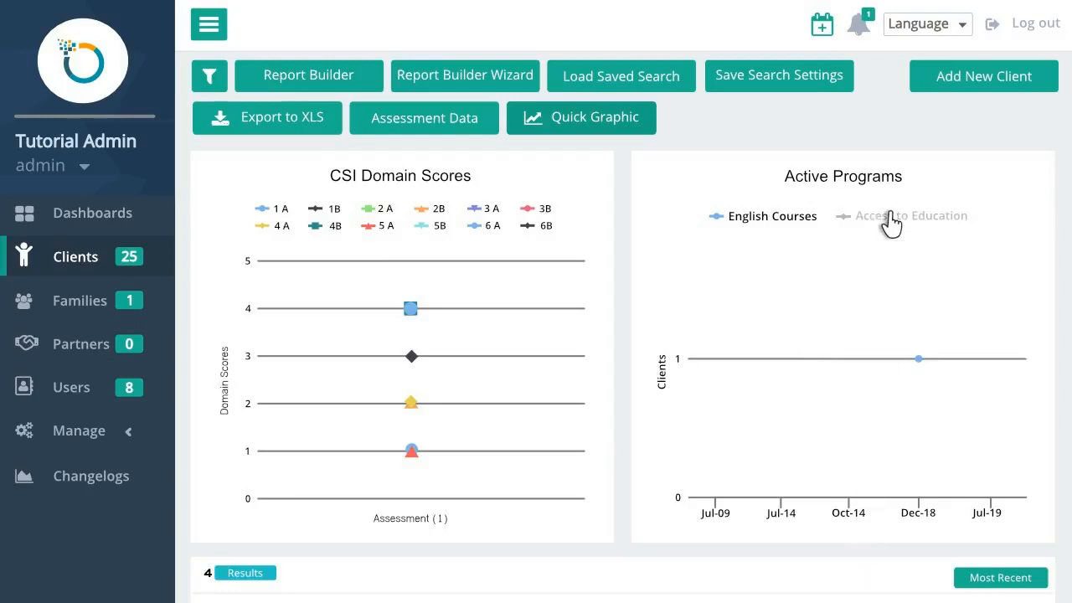
click(543, 227)
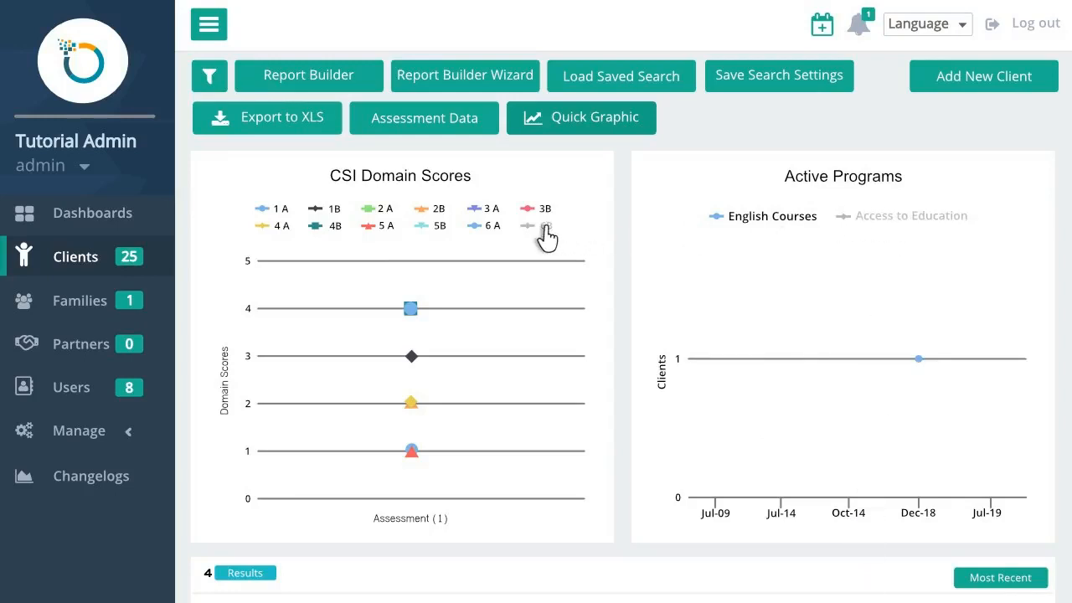
click(383, 209)
- Export the client search results to XLS and open the downloaded client report file
click(263, 124)
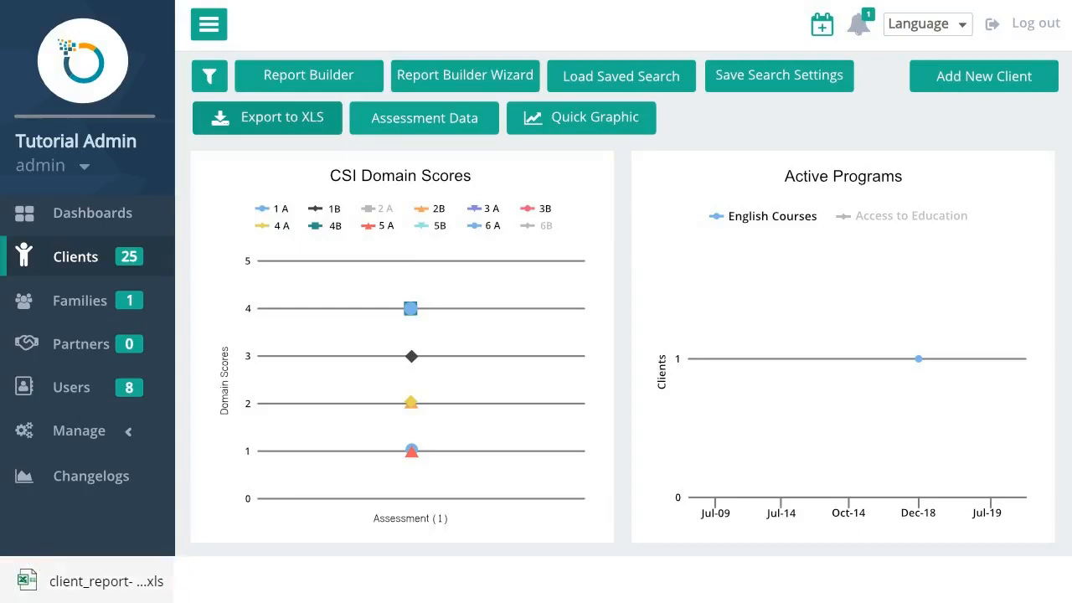
click(81, 579)
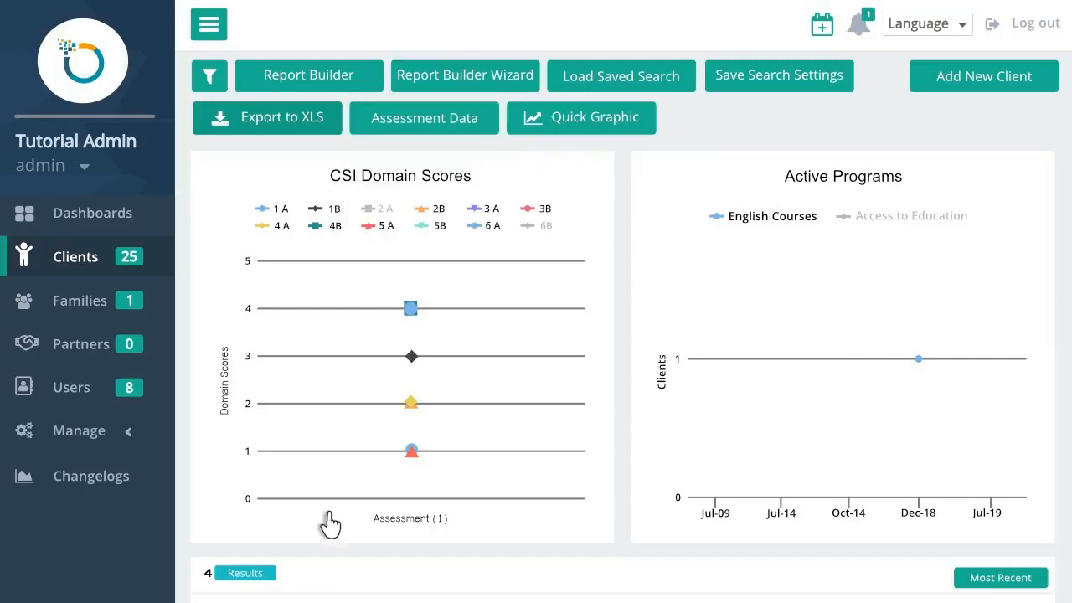
- Display the assessment score data for the clients in the search results
click(423, 134)
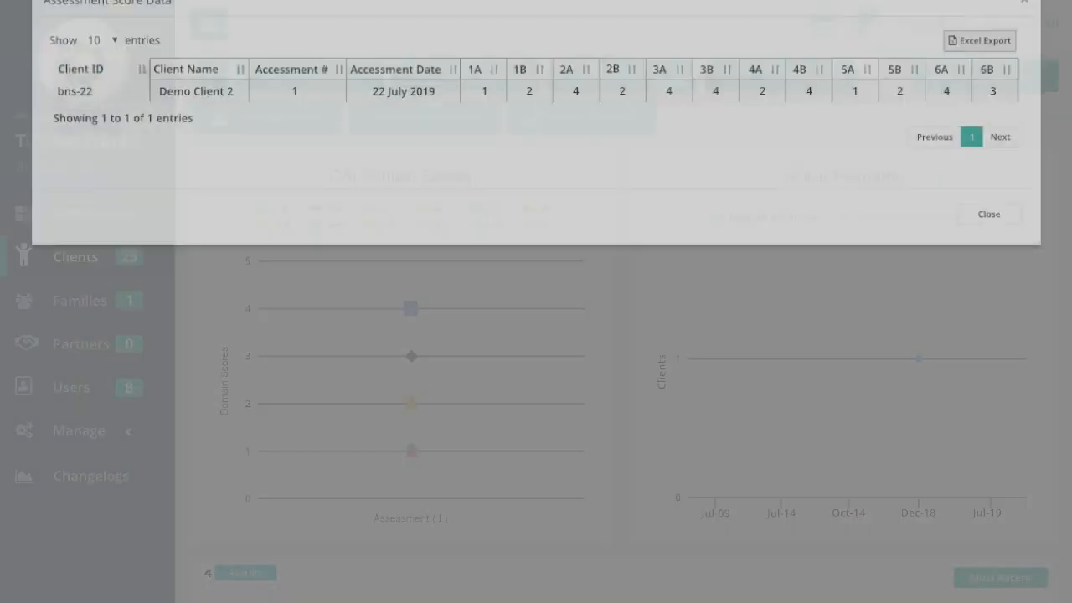